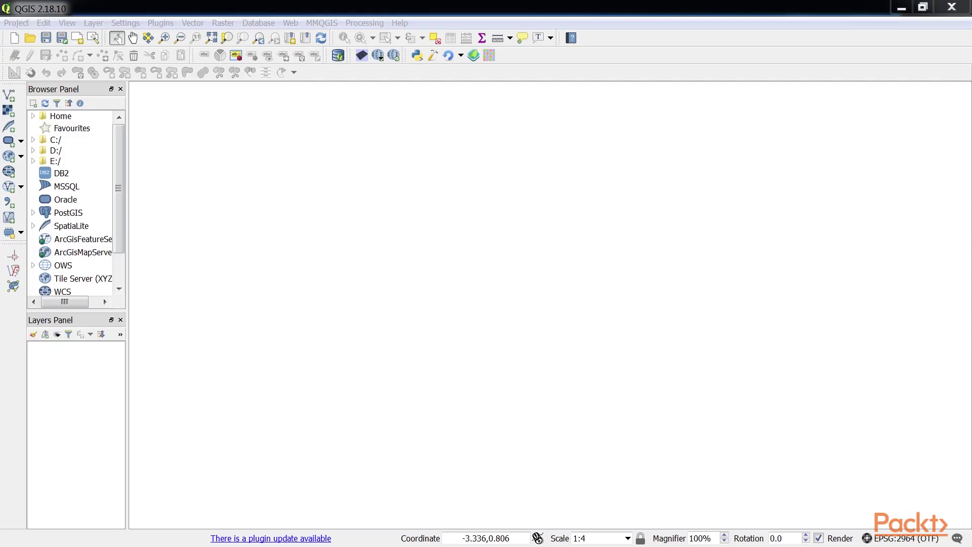
Open the Processing Toolbox and launch Create new model from Models > Tools.
{"action": "left_click", "coordinate": [440, 1]}
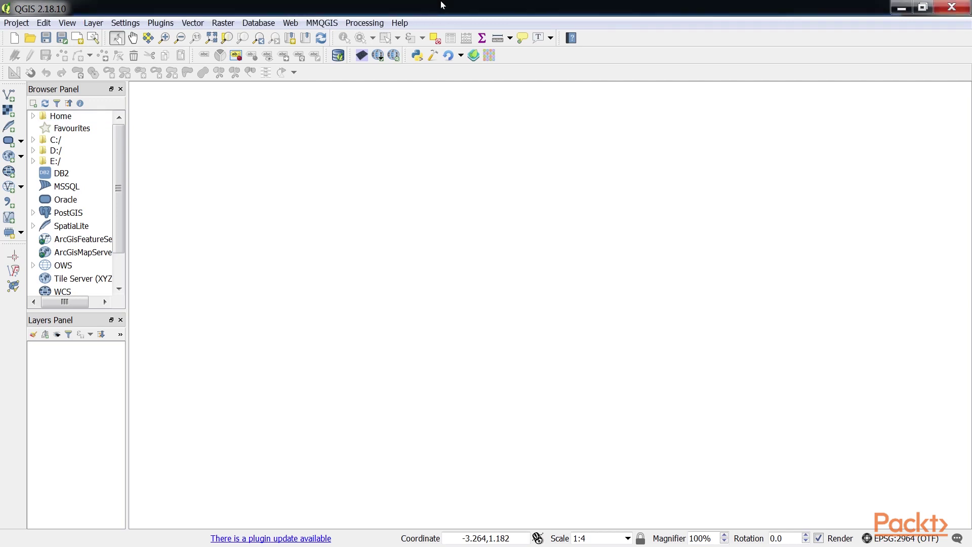
{"action": "left_click", "coordinate": [374, 23]}
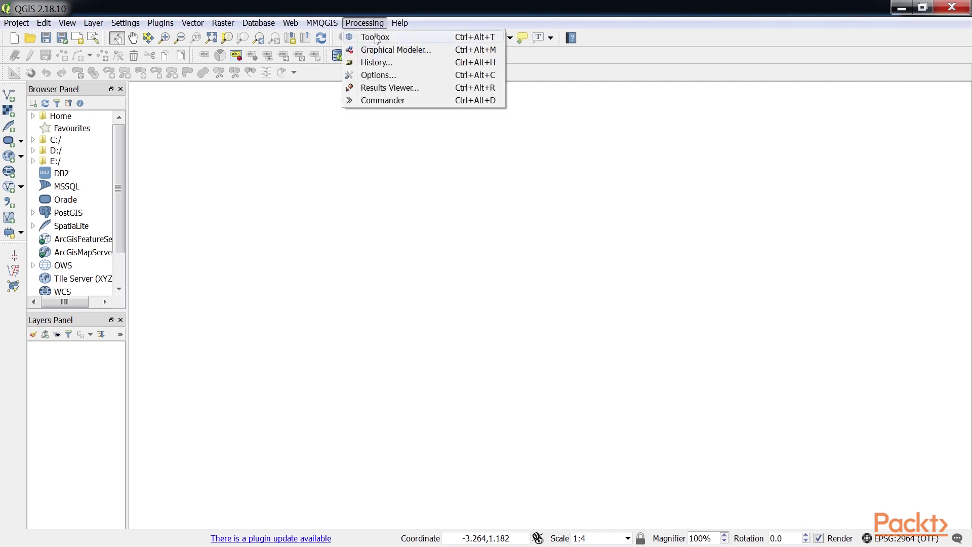
{"action": "left_click", "coordinate": [379, 52]}
{"action": "left_click", "coordinate": [372, 37]}
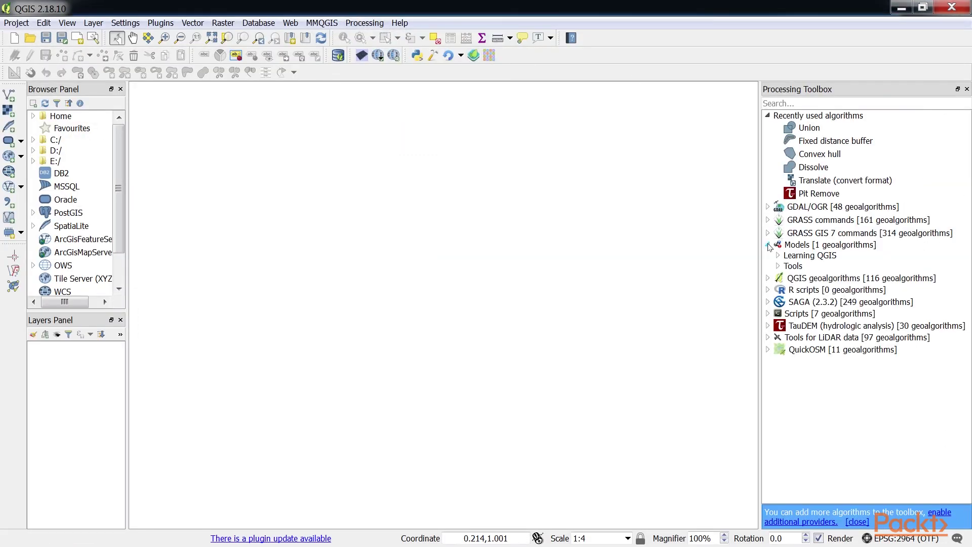
{"action": "left_click", "coordinate": [779, 268]}
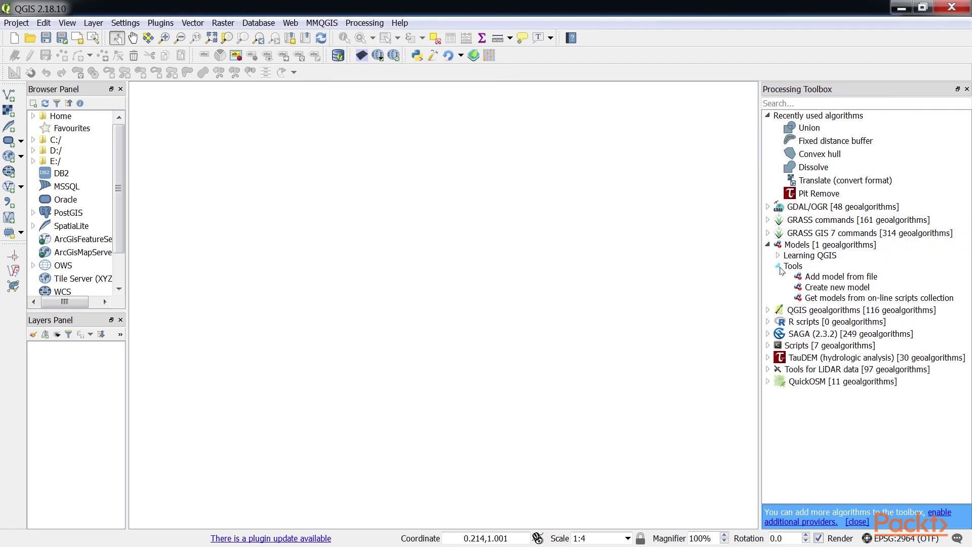
{"action": "double_click", "coordinate": [809, 288]}
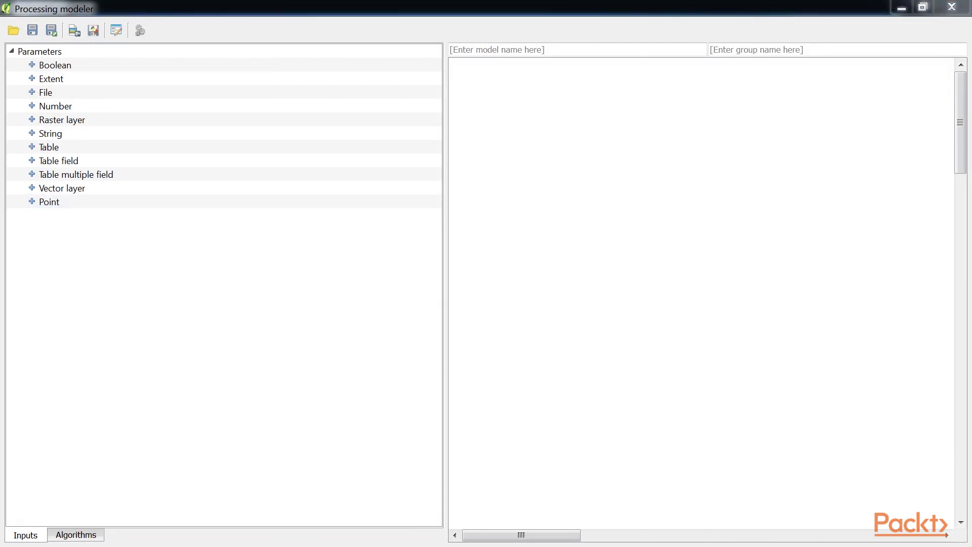
Look over the modeler's Inputs and Algorithms tabs and name fields, then close it without saving.
{"action": "left_click", "coordinate": [67, 540]}
{"action": "left_click", "coordinate": [32, 536]}
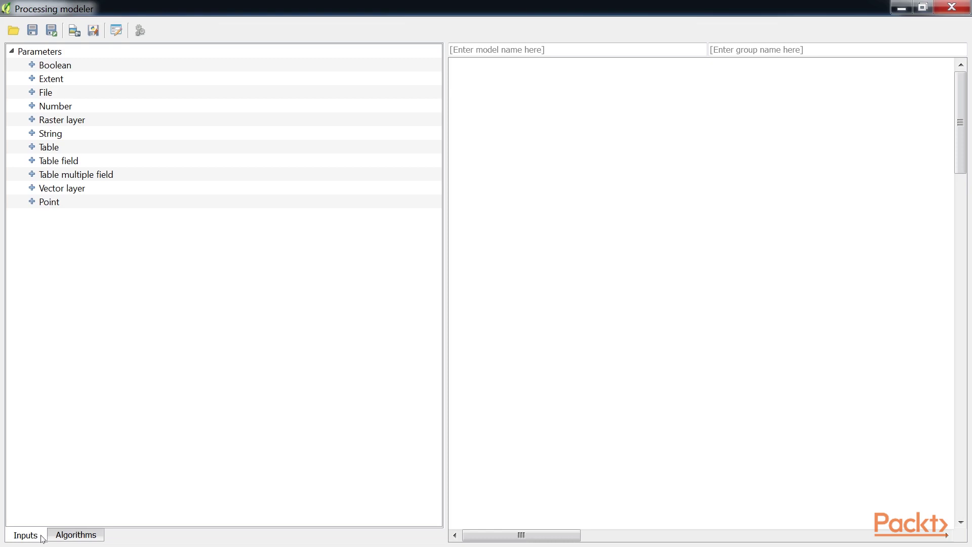
{"action": "left_click", "coordinate": [555, 52]}
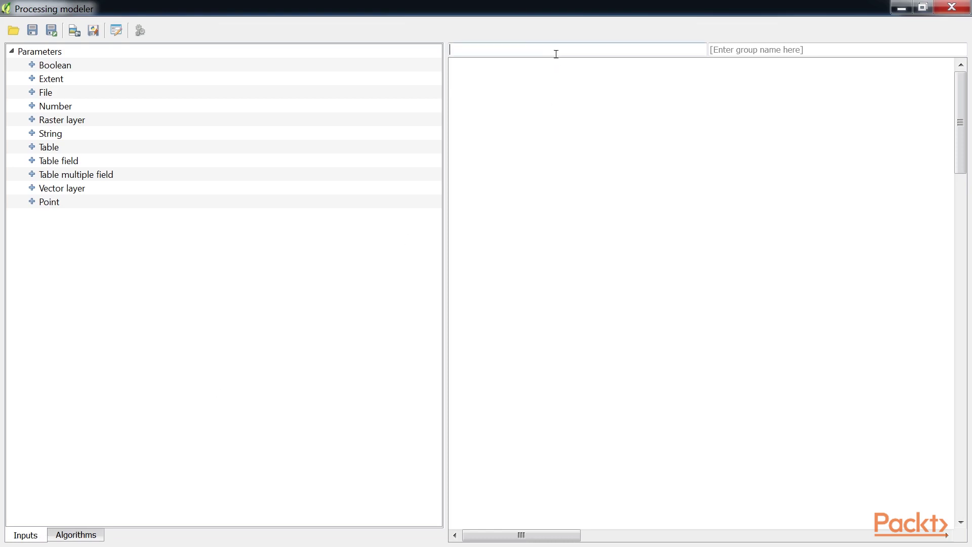
{"action": "left_click", "coordinate": [735, 53]}
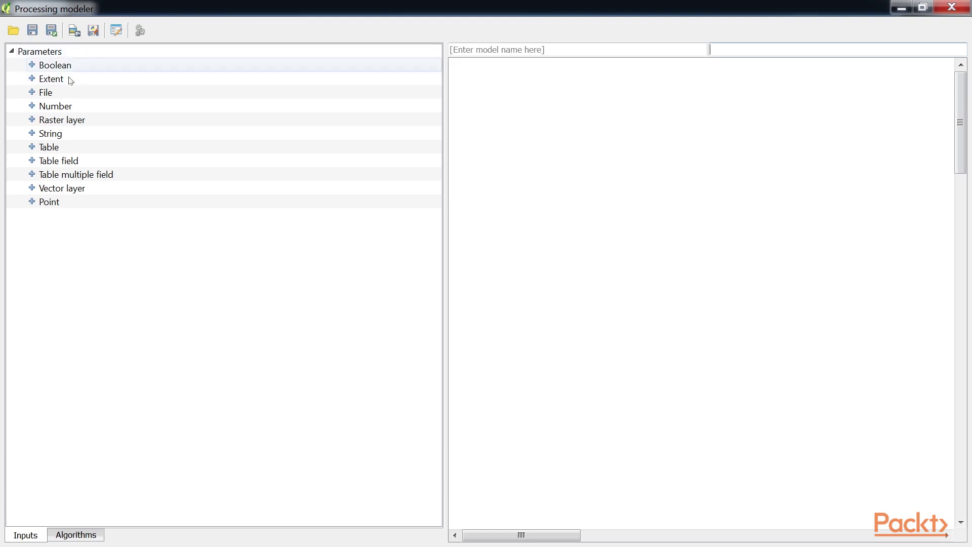
{"action": "double_click", "coordinate": [78, 134]}
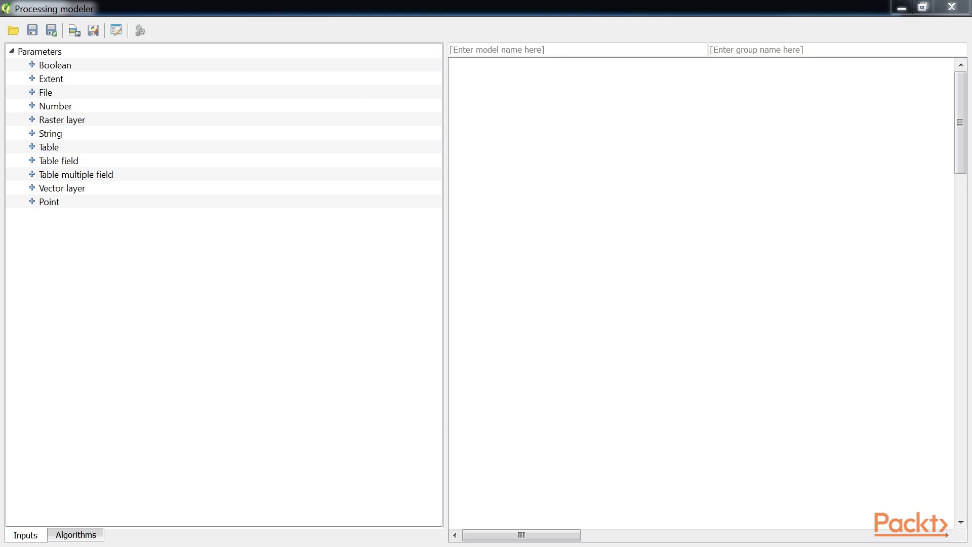
{"action": "left_click", "coordinate": [510, 15]}
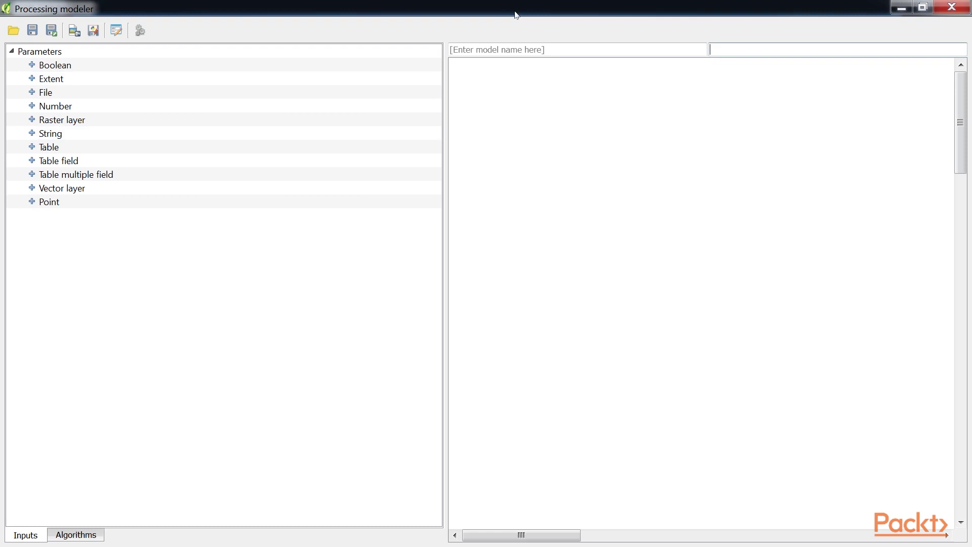
{"action": "left_click", "coordinate": [949, 7]}
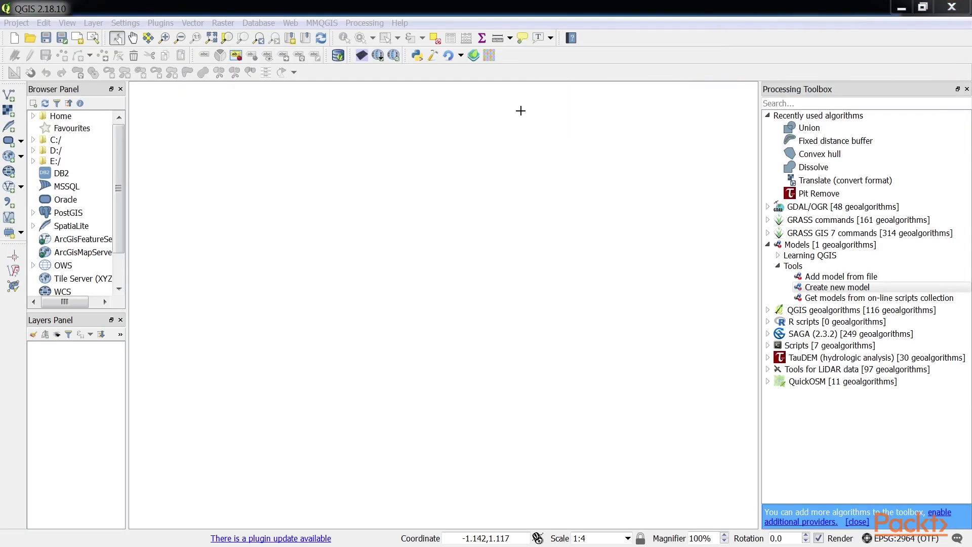
In Processing Options, expand Models and view the models folder path list, then close it.
{"action": "left_click", "coordinate": [364, 23]}
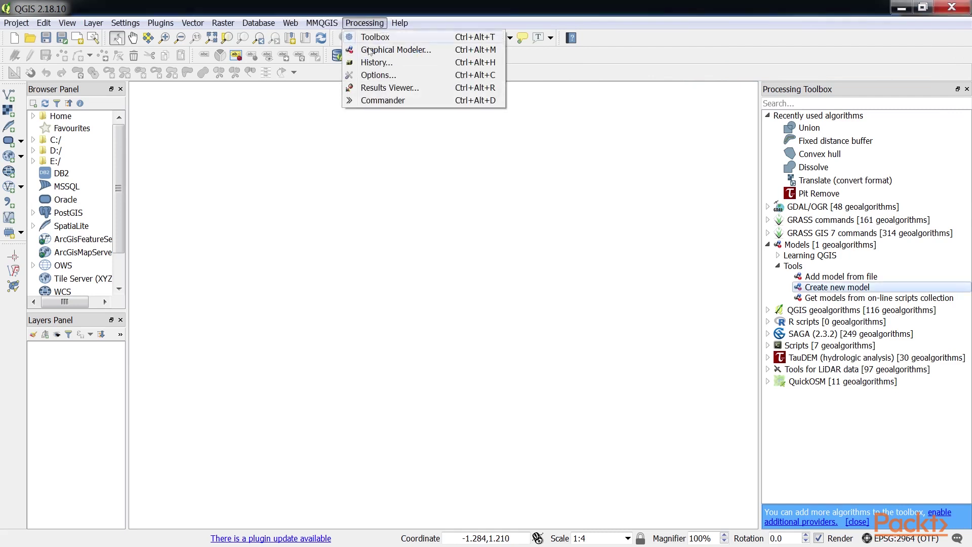
{"action": "left_click", "coordinate": [375, 75]}
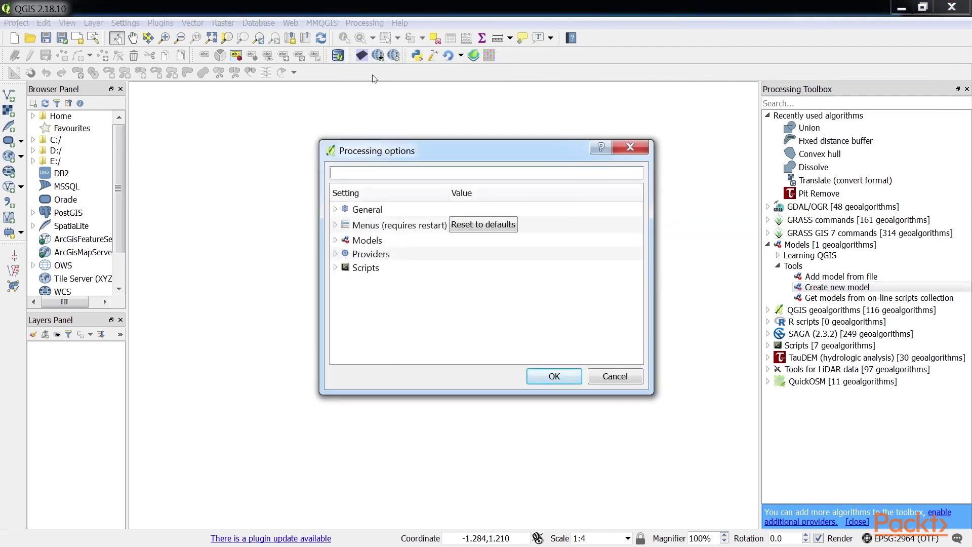
{"action": "left_click", "coordinate": [336, 241]}
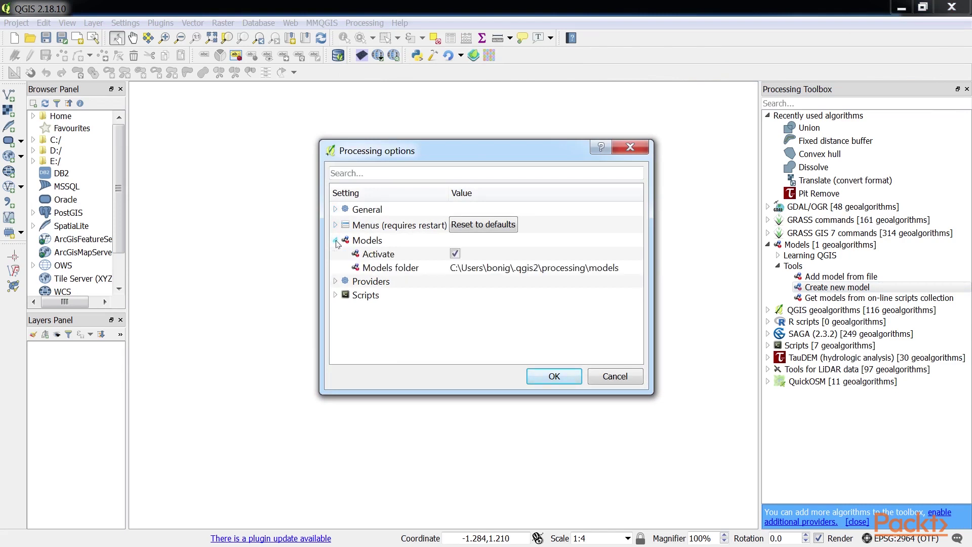
{"action": "double_click", "coordinate": [453, 270]}
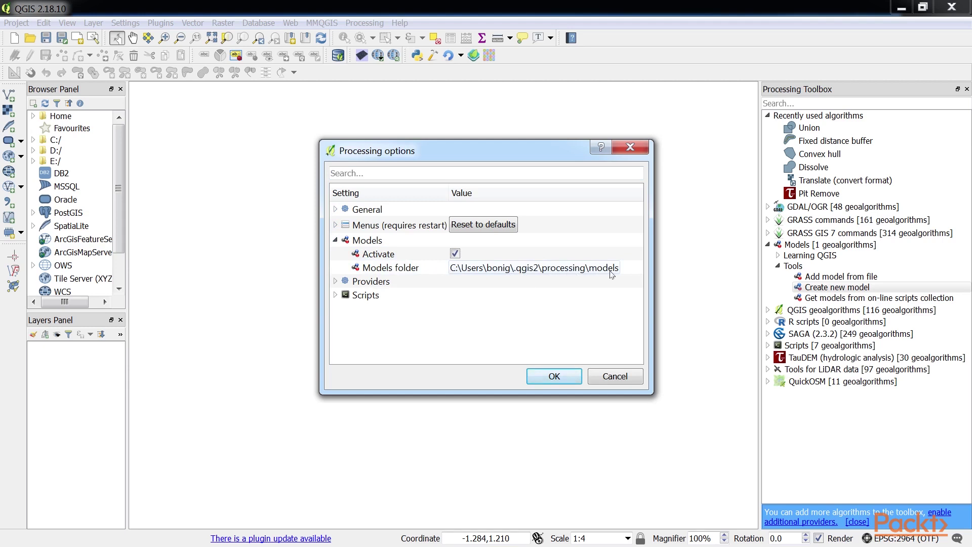
{"action": "left_click", "coordinate": [634, 269]}
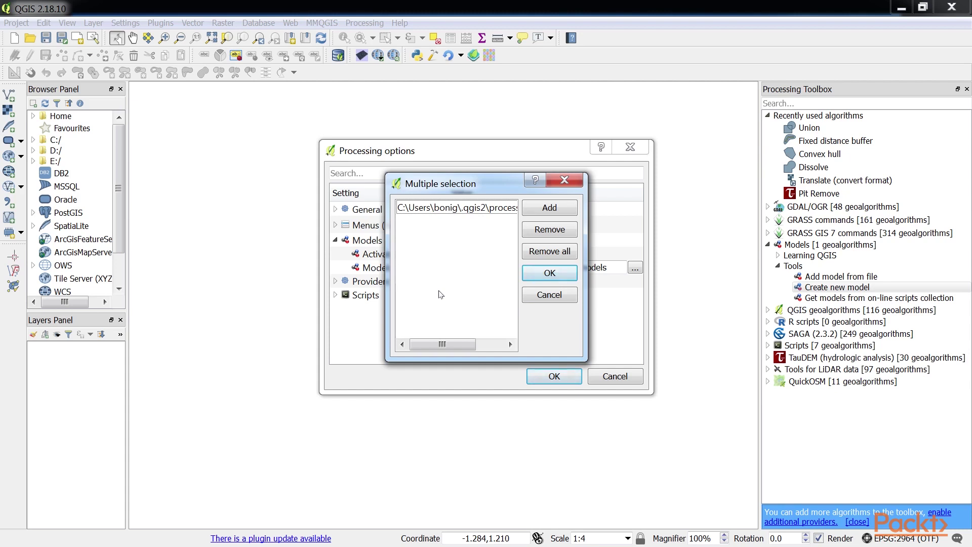
{"action": "left_click", "coordinate": [564, 180]}
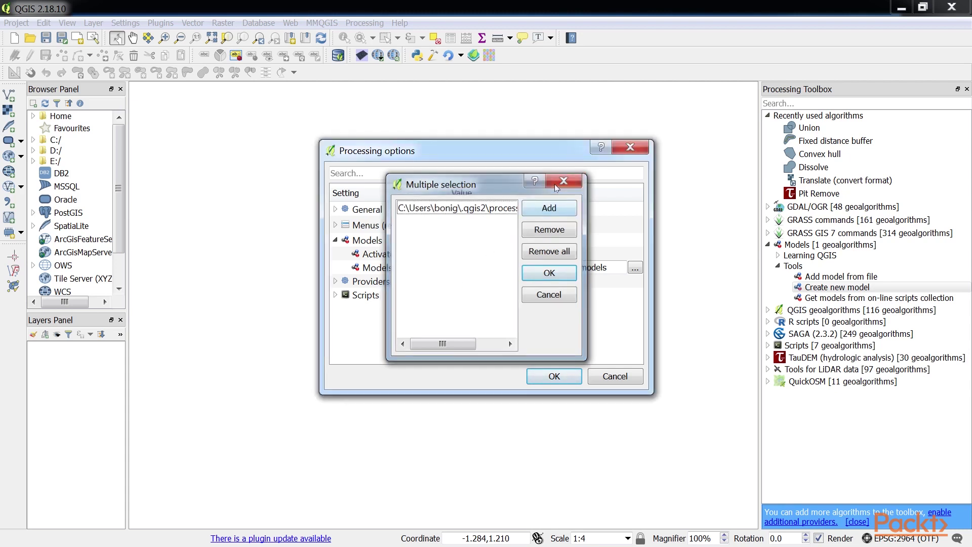
{"action": "left_click", "coordinate": [556, 376]}
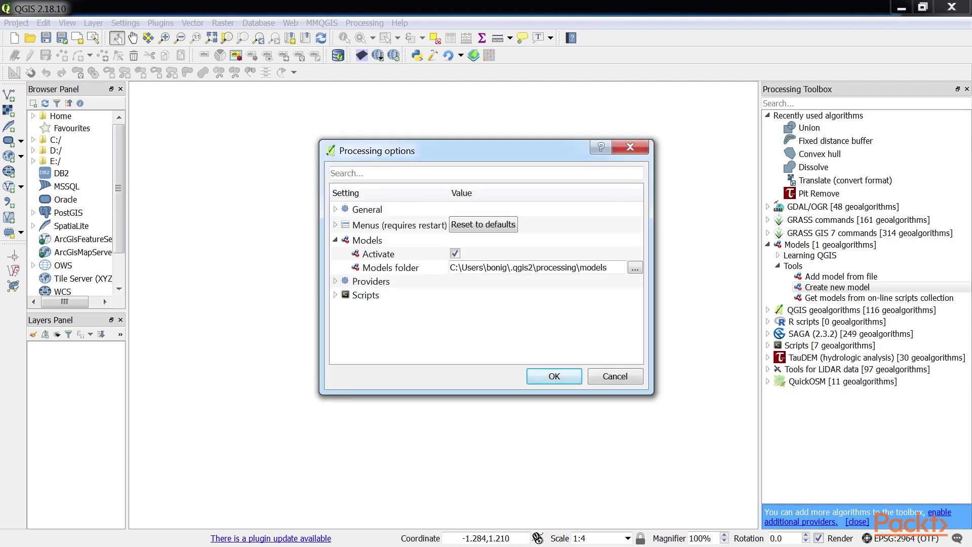
Create a new model named 'Riparian trees' in the group 'Landcover'.
{"action": "double_click", "coordinate": [816, 286]}
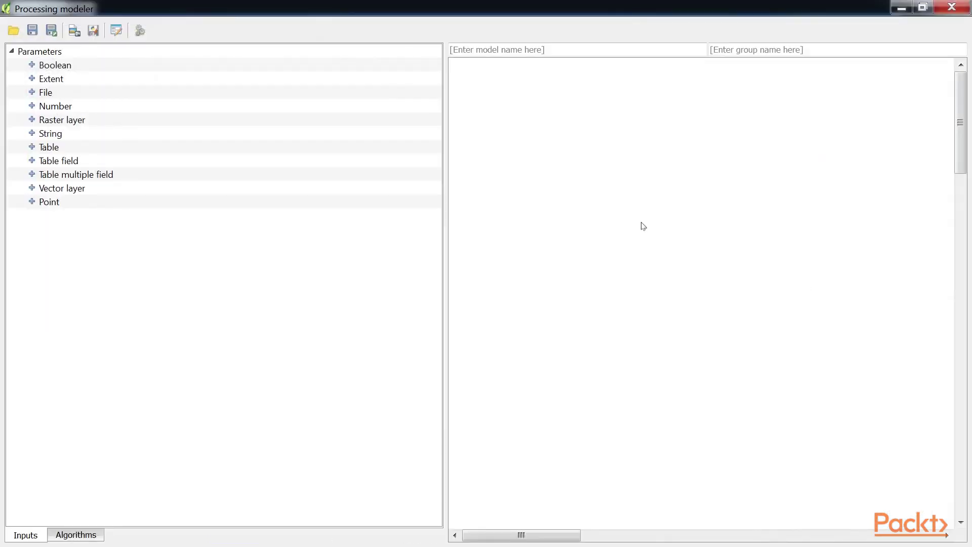
{"action": "left_click", "coordinate": [601, 52]}
{"action": "type", "text": "Riparia"}
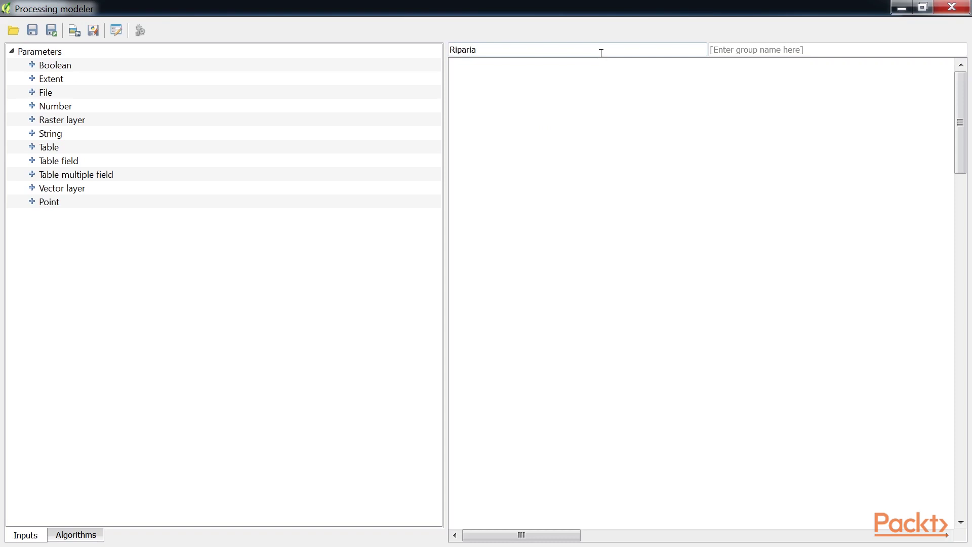
{"action": "type", "text": "n trees"}
{"action": "key", "text": "Tab"}
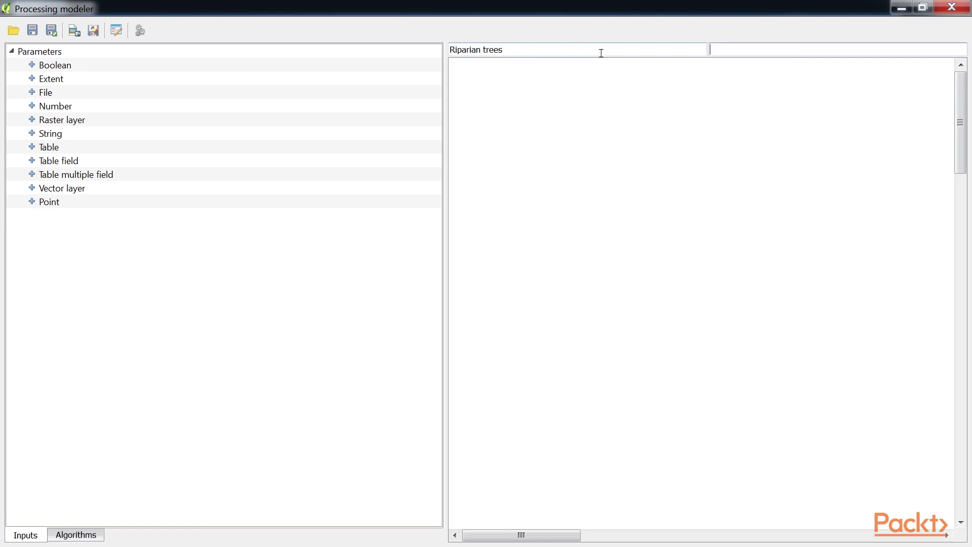
{"action": "type", "text": "Landcover"}
Save the model to the models folder as RiparianTreeClipper.
{"action": "left_click", "coordinate": [39, 32]}
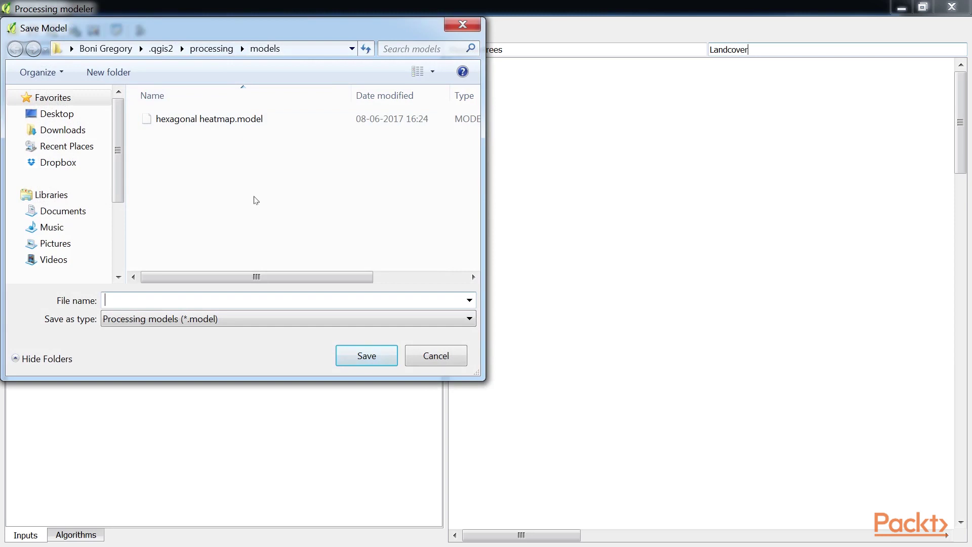
{"action": "type", "text": "RiparianTreeClipper"}
{"action": "left_click", "coordinate": [367, 359]}
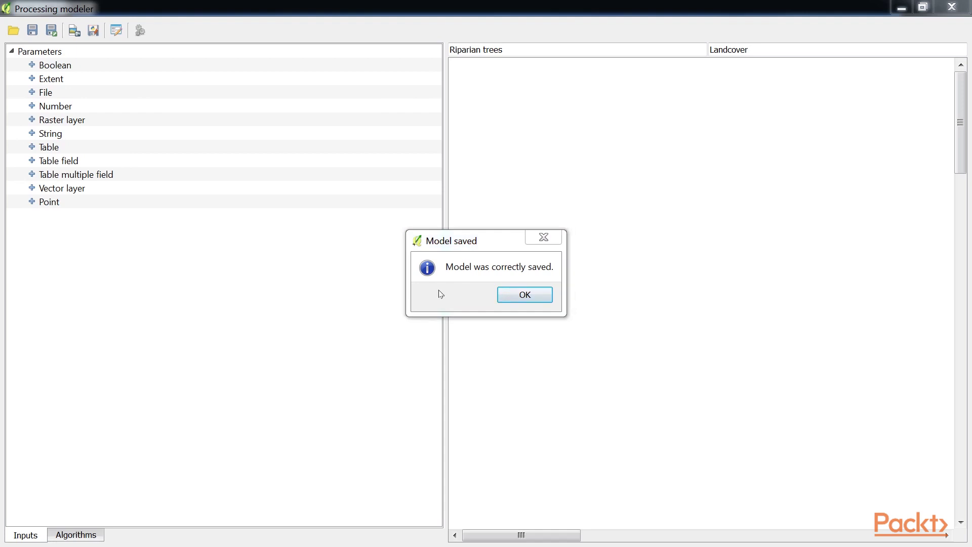
Dismiss the saved message, close the modeler, and expand Models > Landcover to show Riparian trees.
{"action": "left_click", "coordinate": [511, 296]}
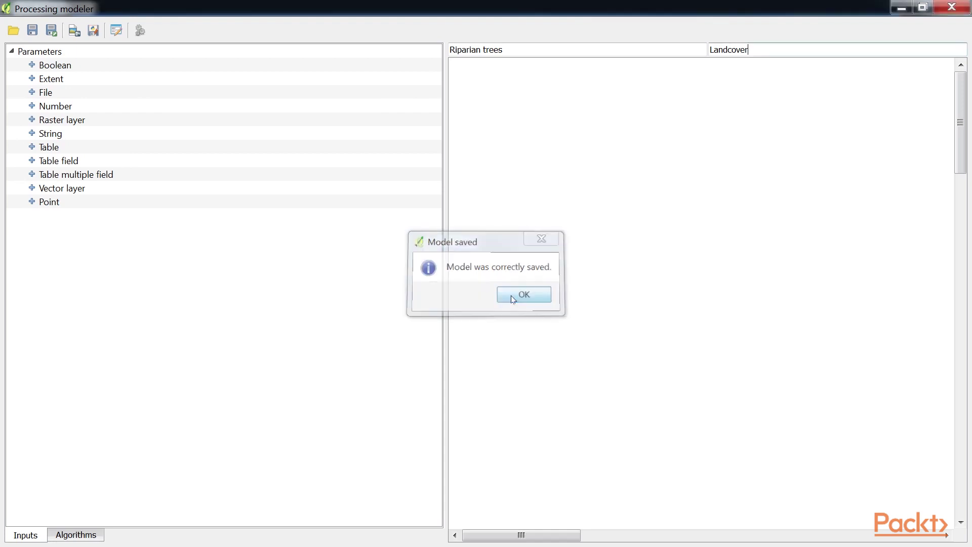
{"action": "left_click", "coordinate": [950, 7]}
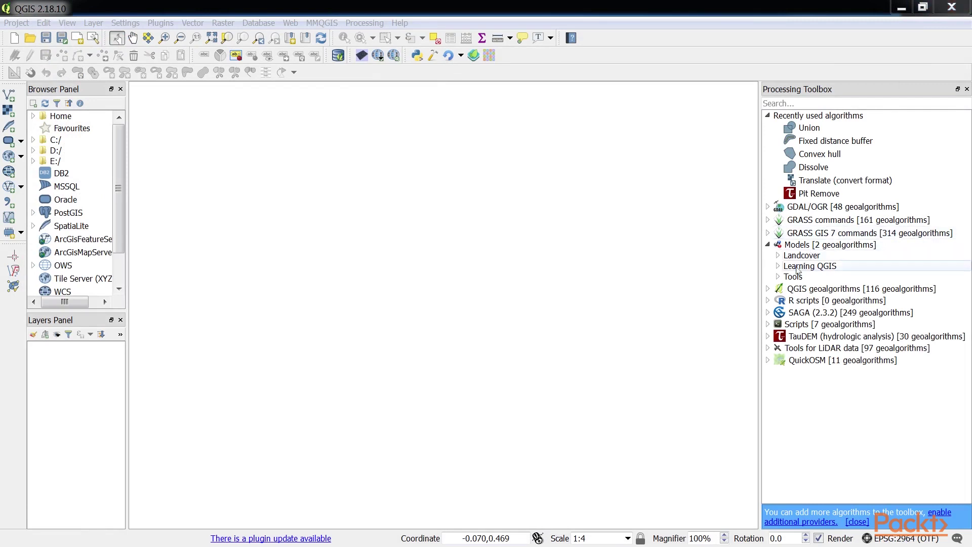
{"action": "left_click", "coordinate": [778, 255]}
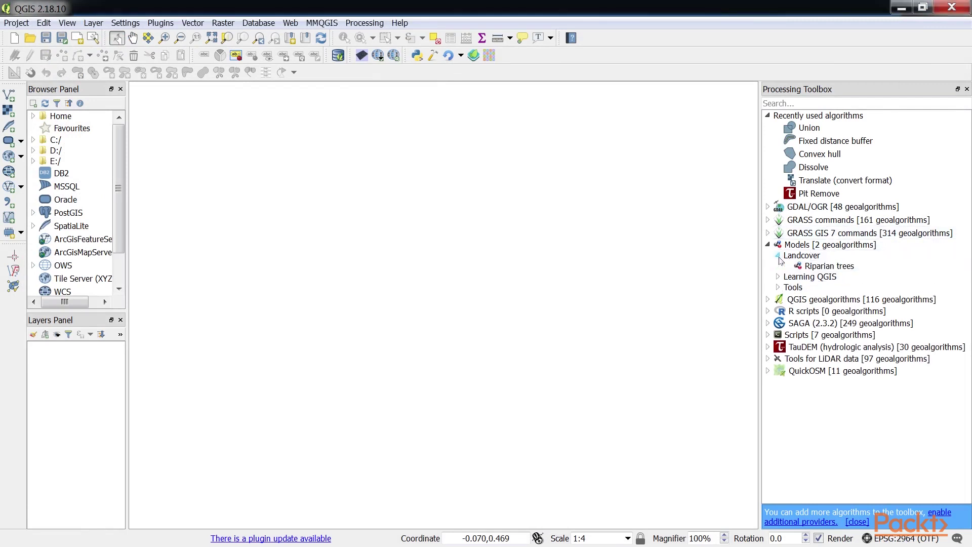